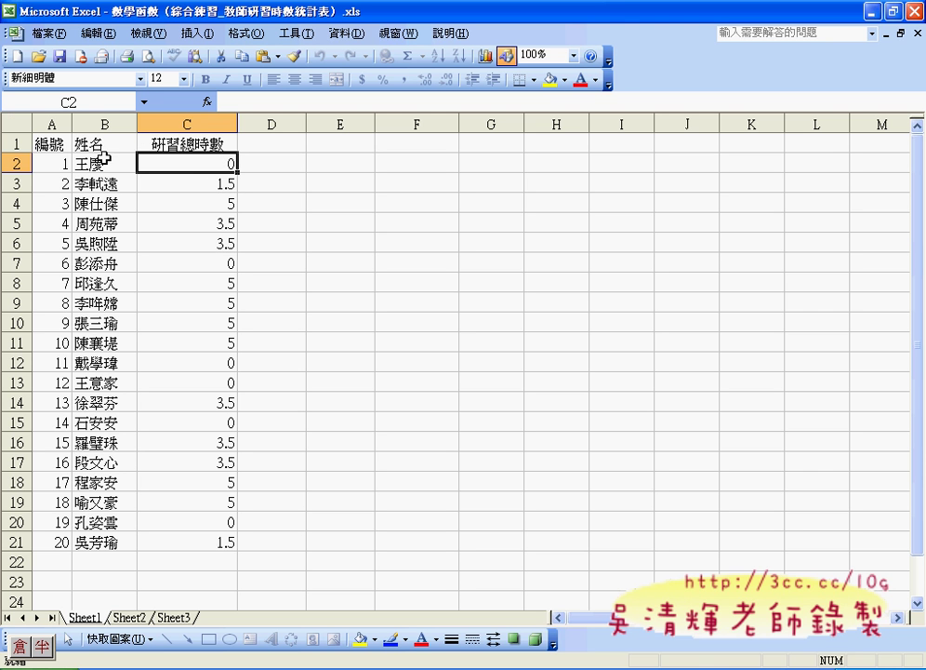
Select the hours cells C2:C21 and unprotect Sheet1 so C2's SUMIF formula shows.
{"action": "mouse_move", "coordinate": [223, 165]}
{"action": "left_mouse_down"}
{"action": "mouse_move", "coordinate": [214, 204]}
{"action": "mouse_move", "coordinate": [213, 534]}
{"action": "left_mouse_up"}
{"action": "right_click", "coordinate": [203, 401]}
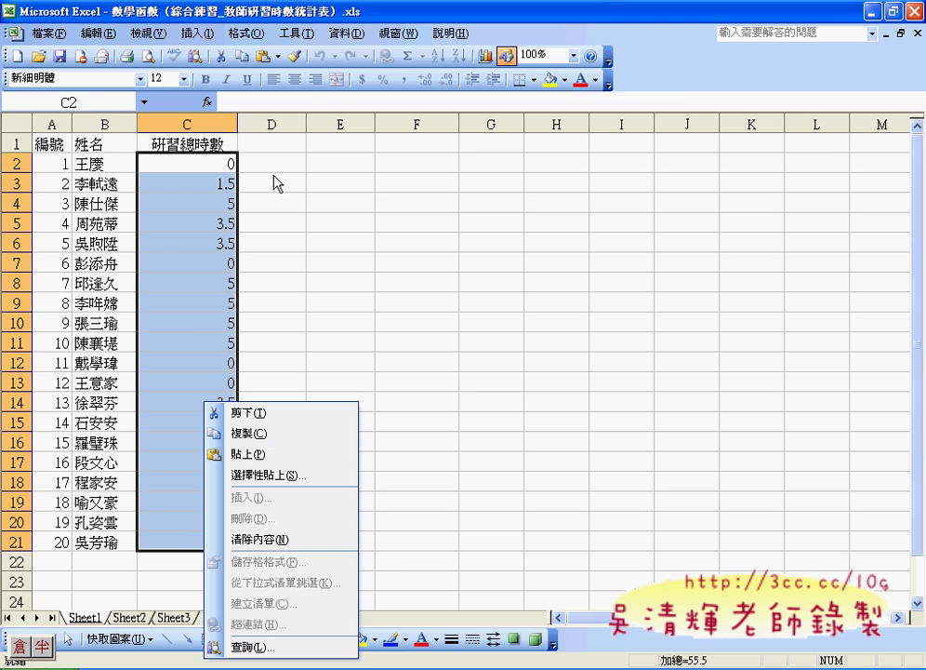
{"action": "left_click", "coordinate": [346, 33]}
{"action": "mouse_move", "coordinate": [326, 54]}
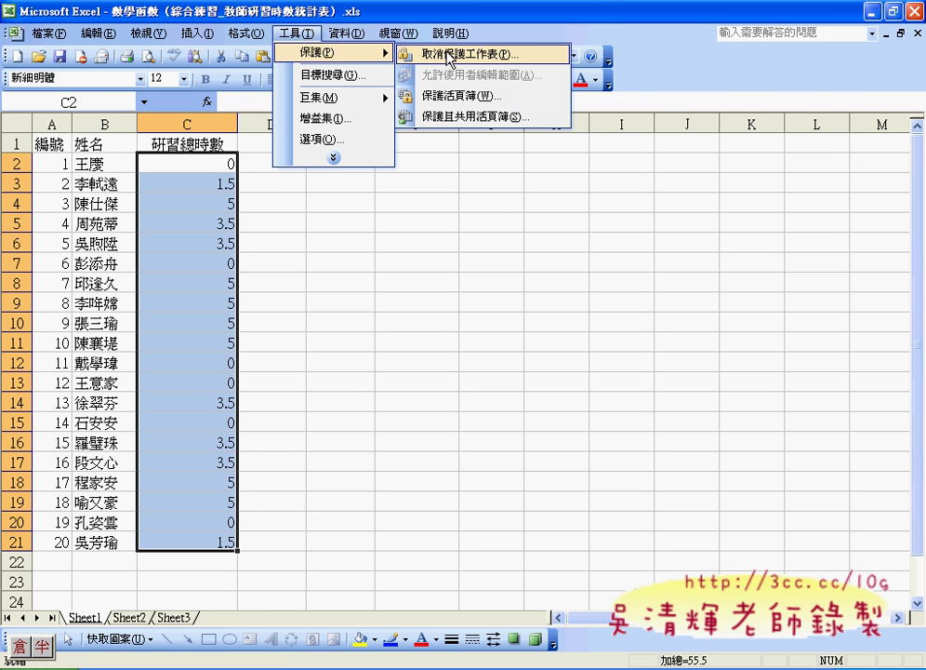
{"action": "left_click", "coordinate": [437, 54]}
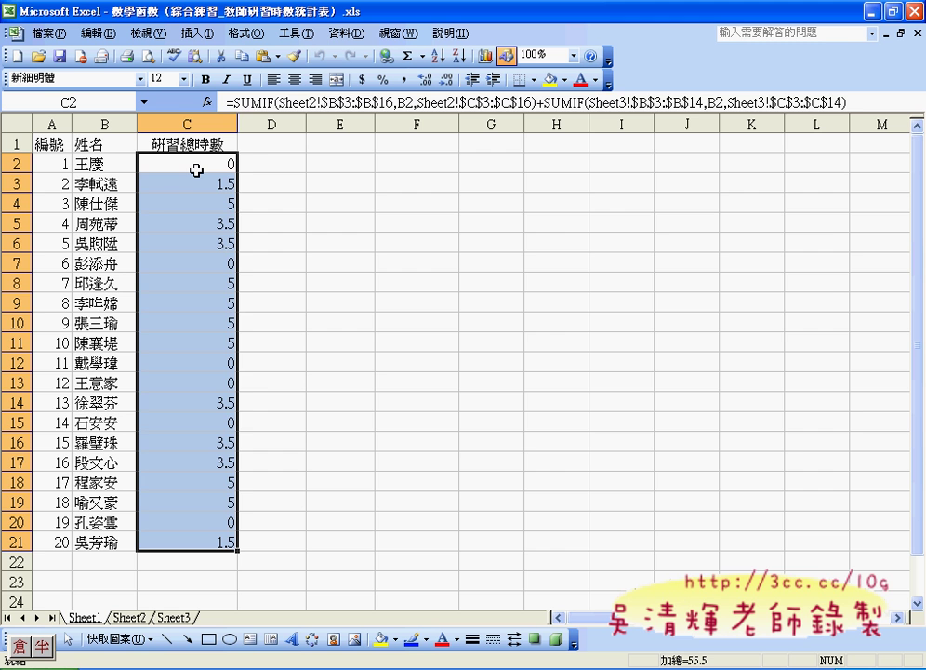
Uncheck Locked and Hidden for every cell on Sheet1, then select C2:C21.
{"action": "left_click", "coordinate": [14, 123]}
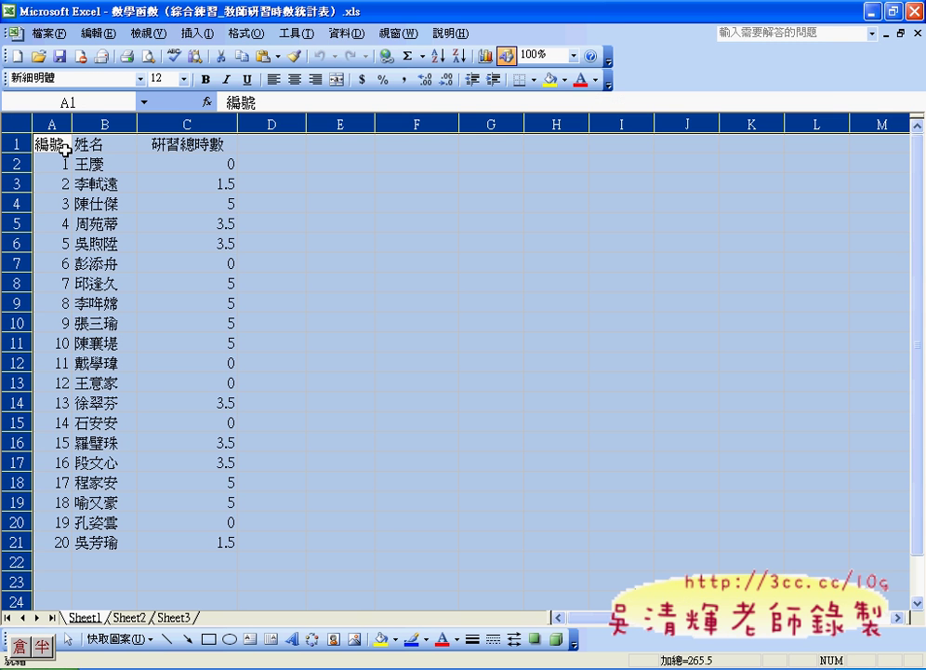
{"action": "right_click", "coordinate": [228, 212]}
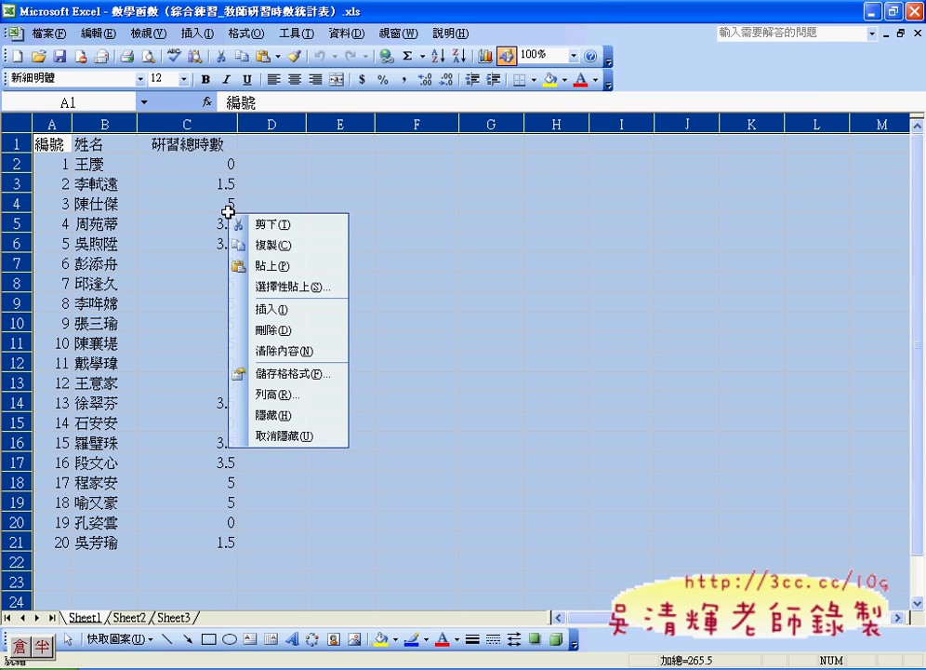
{"action": "left_click", "coordinate": [307, 374]}
{"action": "left_click_drag", "start_coordinate": [297, 213], "coordinate": [472, 143]}
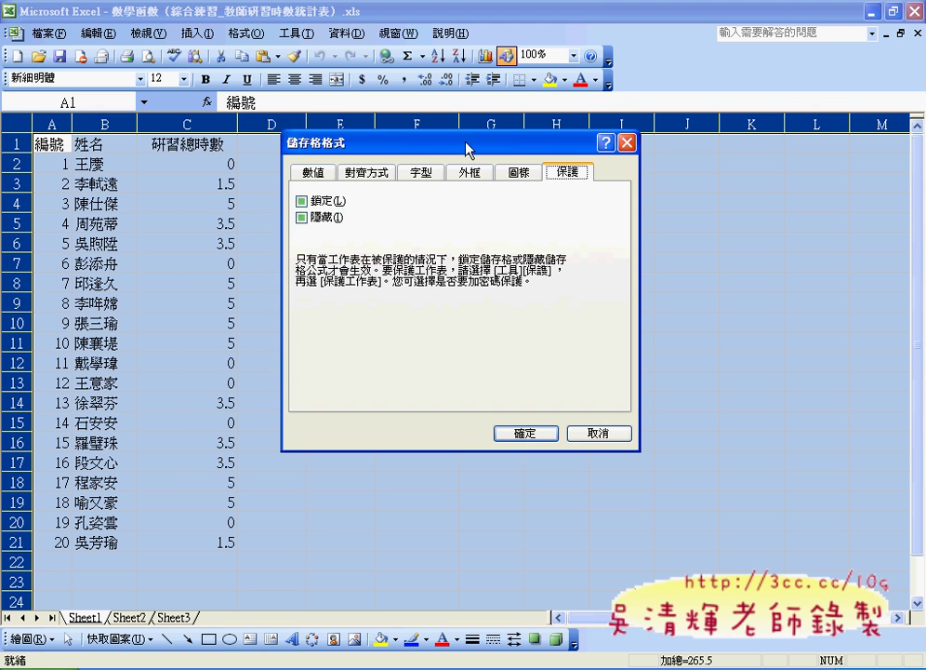
{"action": "left_click", "coordinate": [321, 201]}
{"action": "left_click", "coordinate": [321, 217]}
{"action": "left_click", "coordinate": [321, 201]}
{"action": "left_click", "coordinate": [321, 217]}
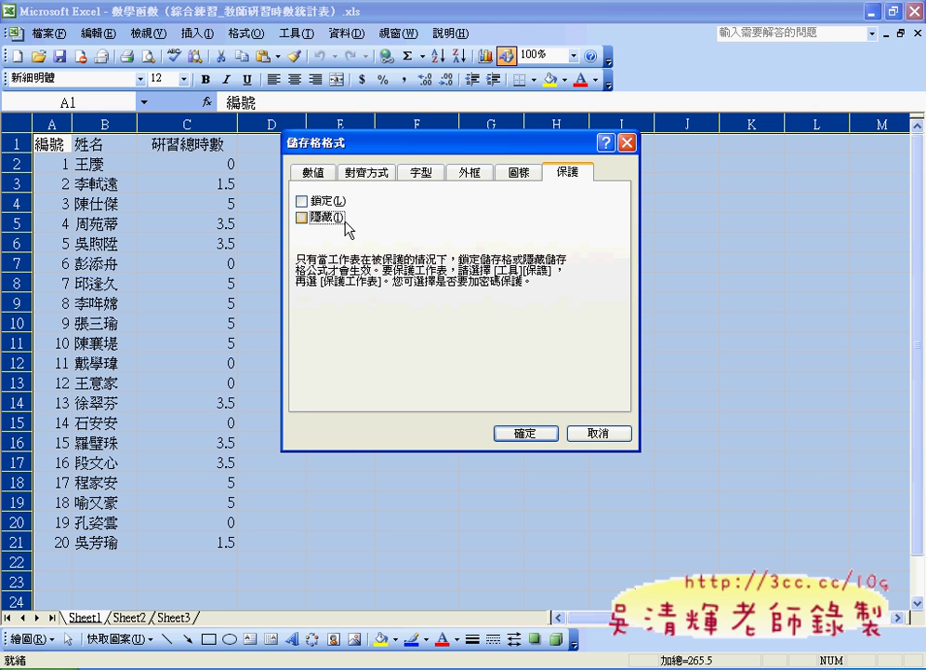
{"action": "left_click", "coordinate": [523, 435]}
{"action": "left_click_drag", "start_coordinate": [213, 158], "coordinate": [221, 537]}
In Format Cells for C2:C21, turn Hidden on and Locked off.
{"action": "right_click", "coordinate": [192, 209]}
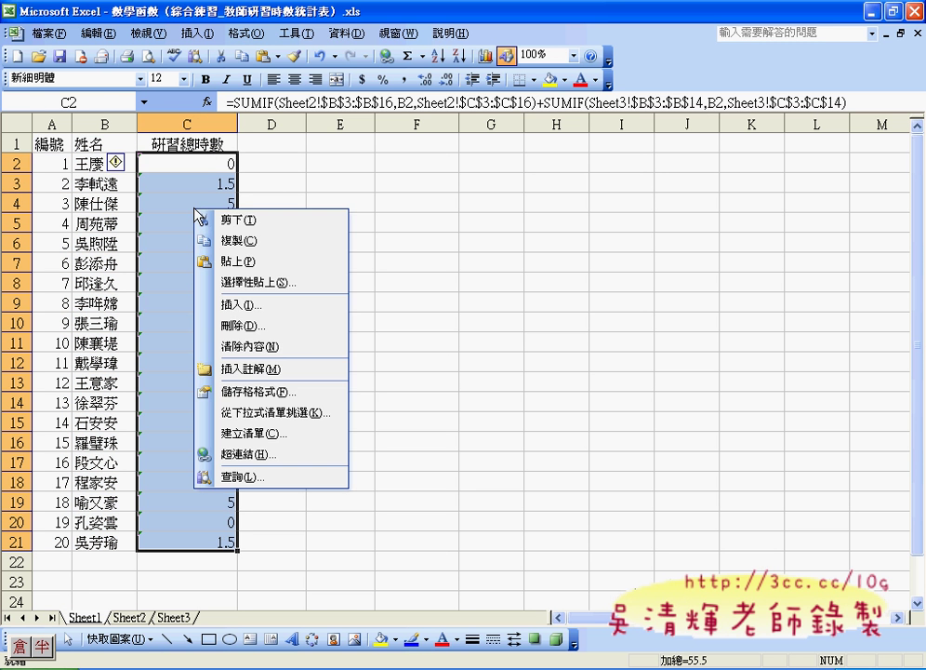
{"action": "left_click", "coordinate": [255, 396]}
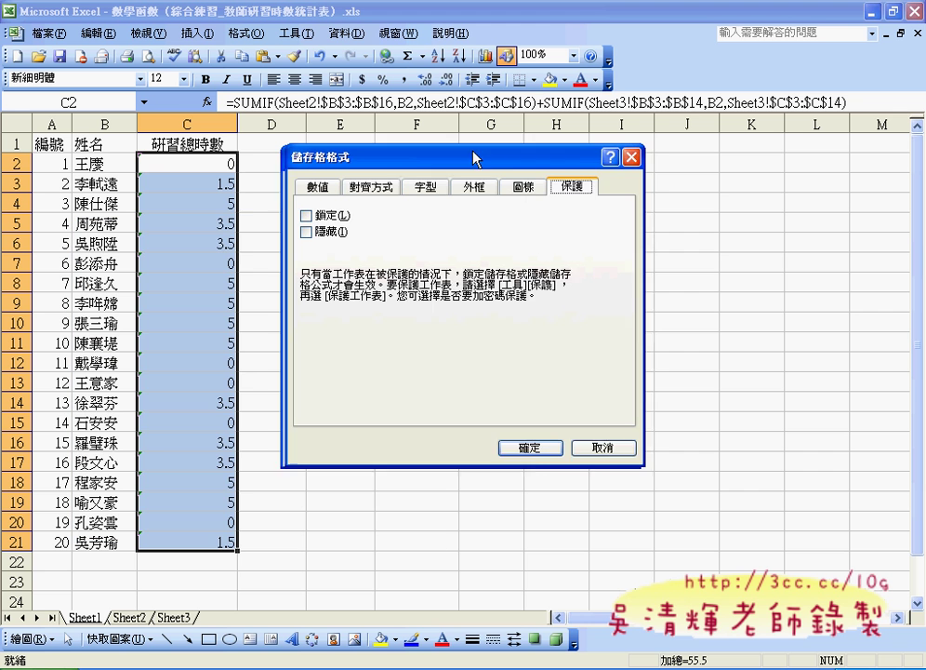
{"action": "left_click_drag", "start_coordinate": [263, 235], "coordinate": [495, 154]}
{"action": "left_click", "coordinate": [327, 212]}
{"action": "left_click", "coordinate": [346, 231]}
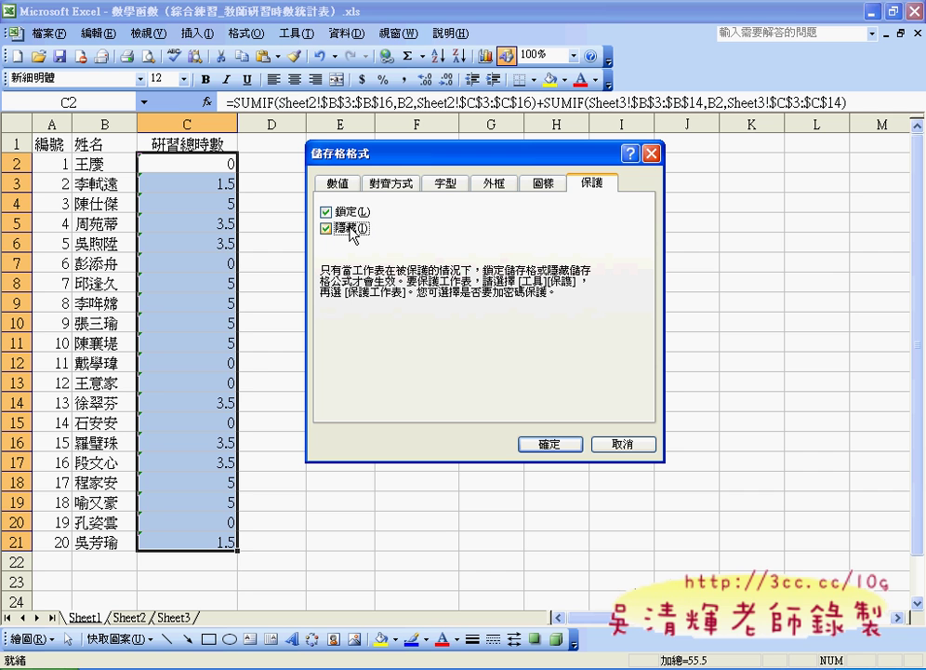
{"action": "left_click_drag", "start_coordinate": [367, 224], "coordinate": [386, 233]}
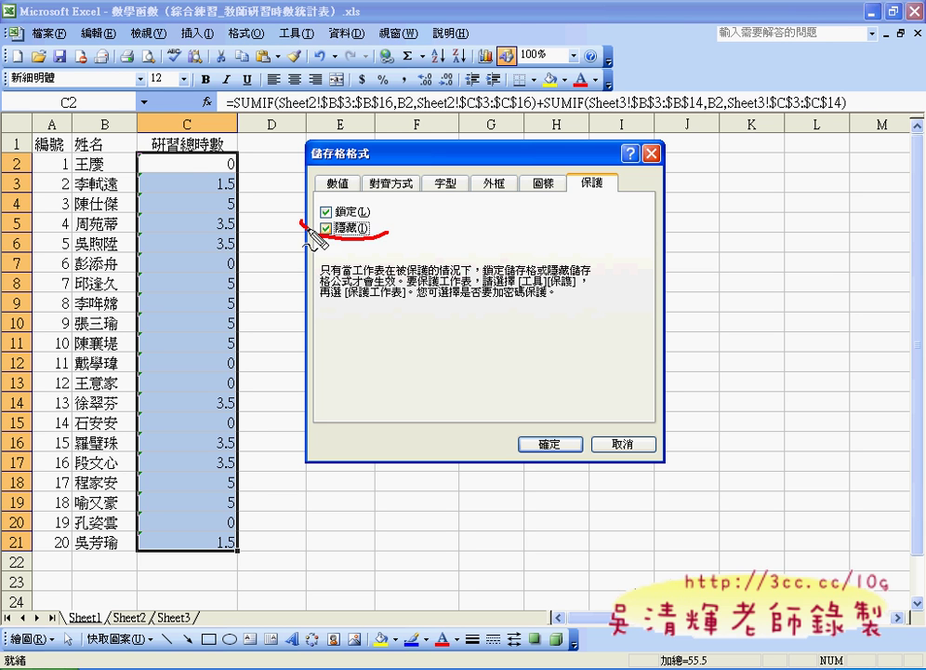
{"action": "key", "text": "Escape"}
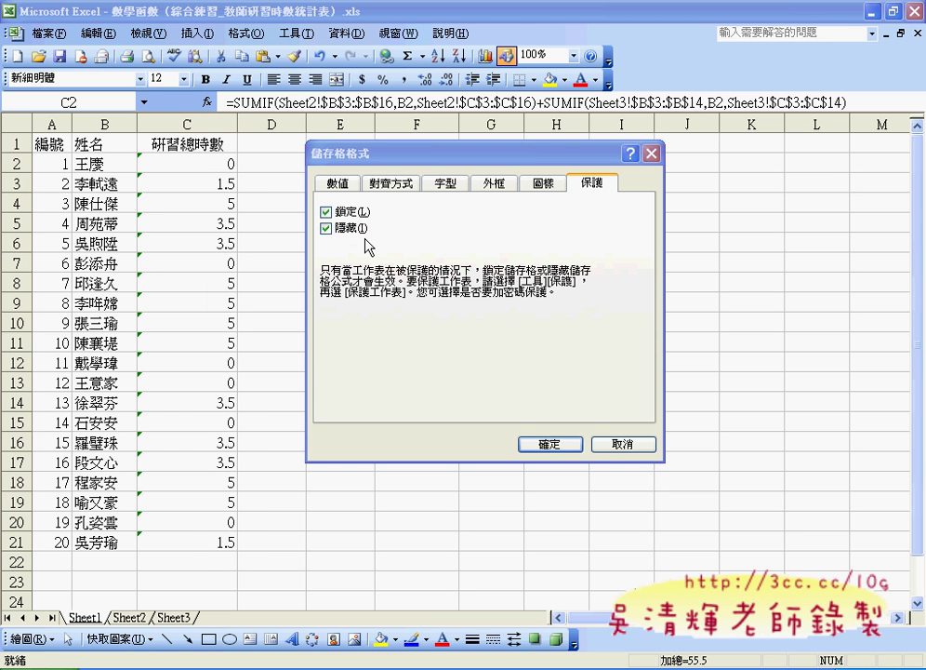
{"action": "left_click", "coordinate": [327, 212]}
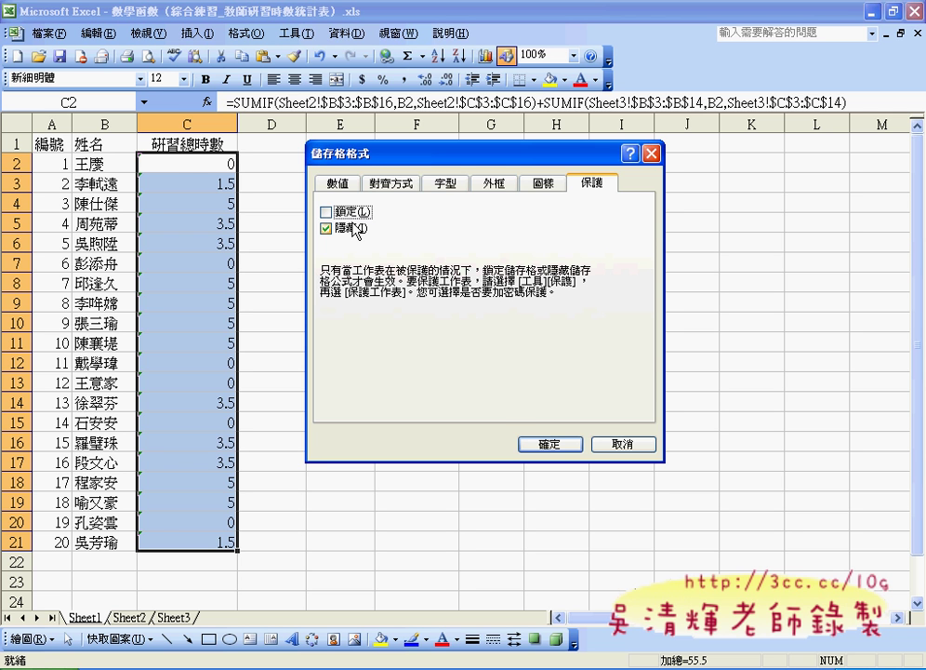
{"action": "left_click", "coordinate": [537, 444]}
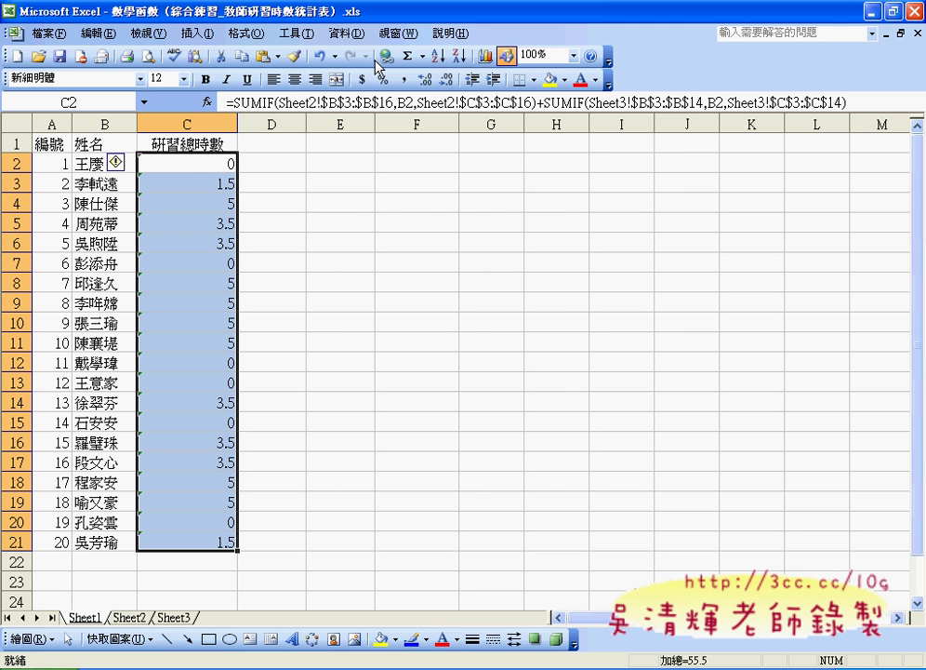
{"action": "left_click", "coordinate": [295, 33]}
{"action": "mouse_move", "coordinate": [333, 52]}
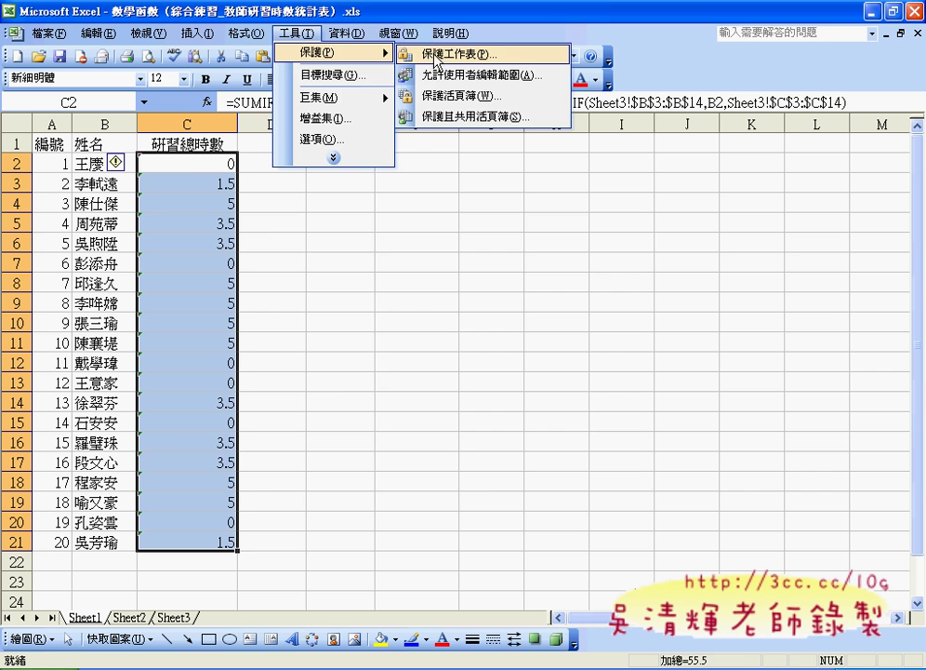
{"action": "left_click", "coordinate": [435, 62]}
{"action": "left_click", "coordinate": [476, 456]}
{"action": "left_click", "coordinate": [331, 287]}
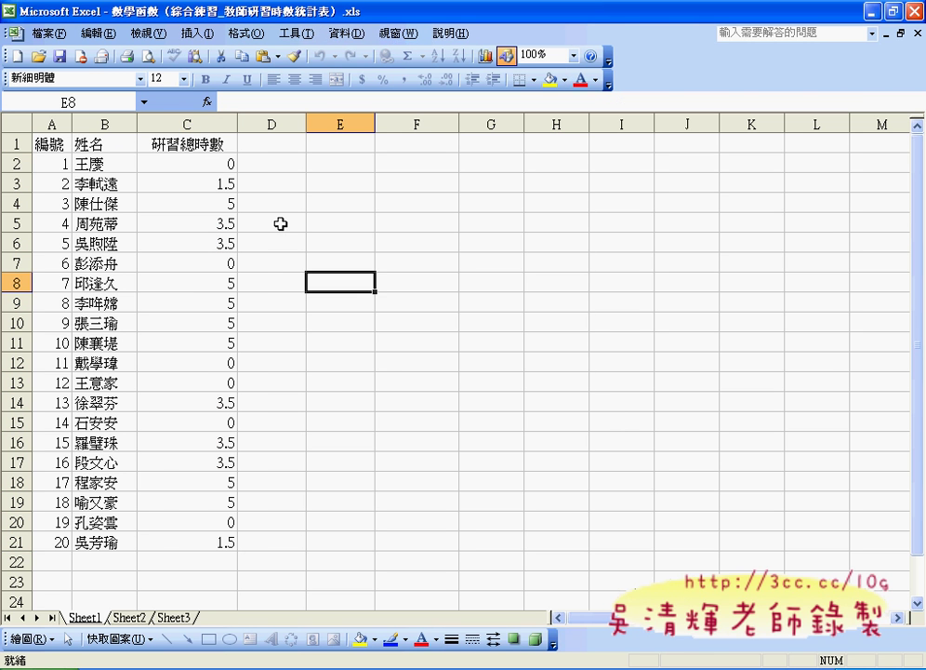
{"action": "left_click", "coordinate": [212, 165]}
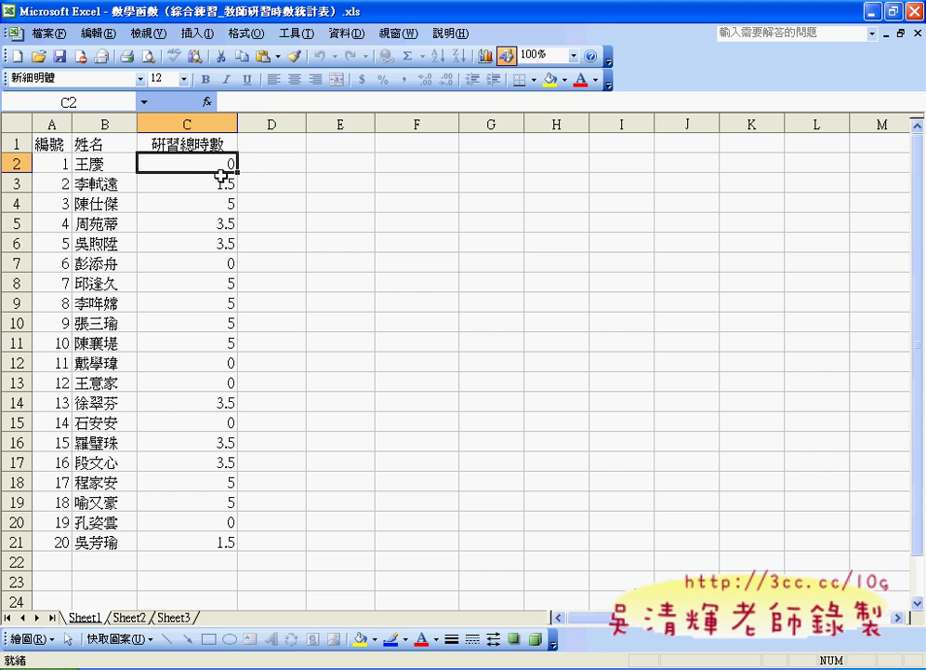
{"action": "key", "text": "Down"}
{"action": "key", "text": "Down"}
{"action": "key", "text": "Down"}
{"action": "key", "text": "Down"}
{"action": "key", "text": "Down"}
{"action": "key", "text": "Right"}
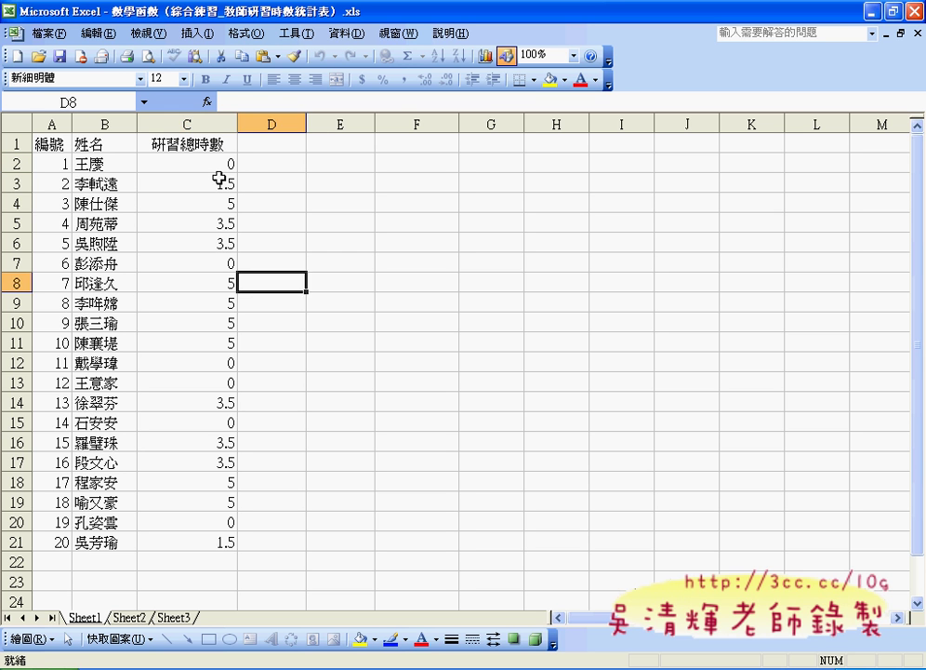
{"action": "key", "text": "Down"}
{"action": "key", "text": "Down"}
{"action": "key", "text": "Down"}
{"action": "key", "text": "Up"}
{"action": "key", "text": "Left"}
{"action": "key", "text": "Left"}
{"action": "key", "text": "Up"}
{"action": "key", "text": "Right"}
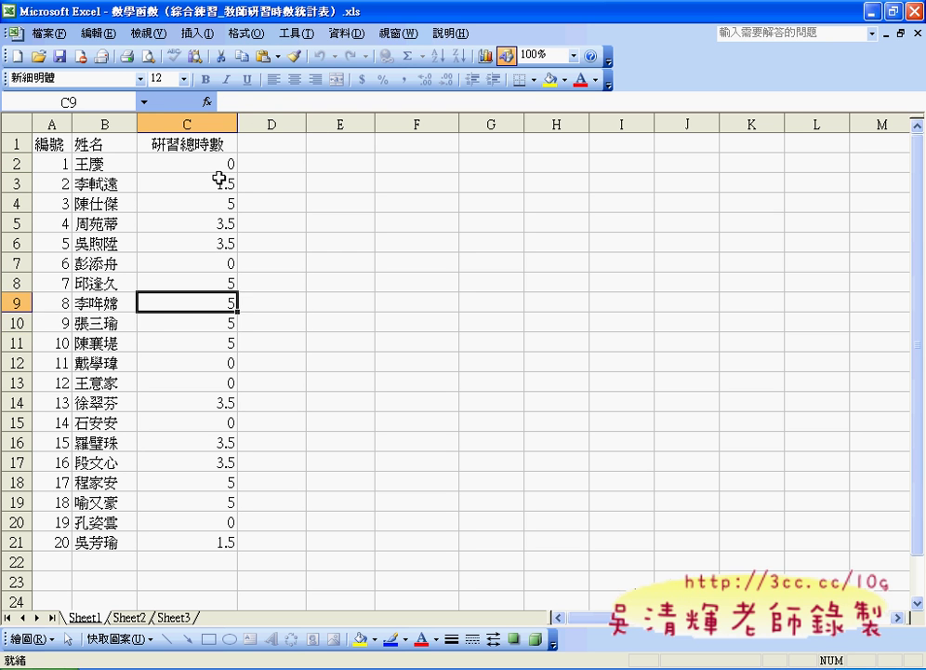
{"action": "key", "text": "Up"}
{"action": "key", "text": "Up"}
{"action": "key", "text": "Up"}
{"action": "key", "text": "Up"}
{"action": "key", "text": "Up"}
{"action": "key", "text": "Up"}
{"action": "key", "text": "Left"}
{"action": "key", "text": "Left"}
{"action": "key", "text": "Right"}
{"action": "key", "text": "Right"}
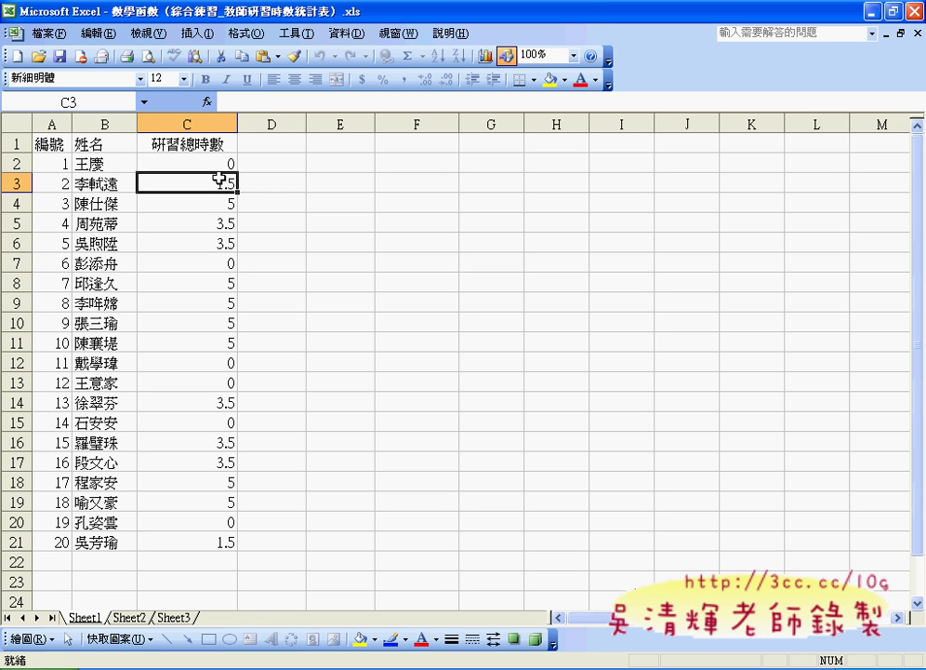
{"action": "key", "text": "Left"}
{"action": "key", "text": "Left"}
{"action": "key", "text": "Up"}
{"action": "key", "text": "Right"}
{"action": "key", "text": "Right"}
{"action": "key", "text": "Down"}
{"action": "key", "text": "Right"}
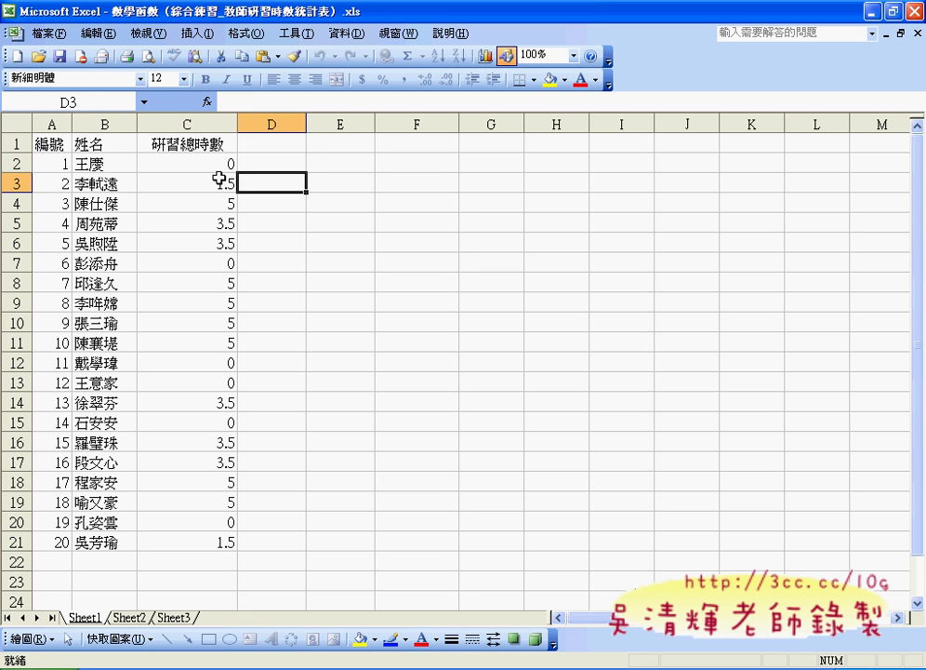
{"action": "key", "text": "Left"}
{"action": "key", "text": "Down"}
{"action": "key", "text": "Left"}
{"action": "key", "text": "Right"}
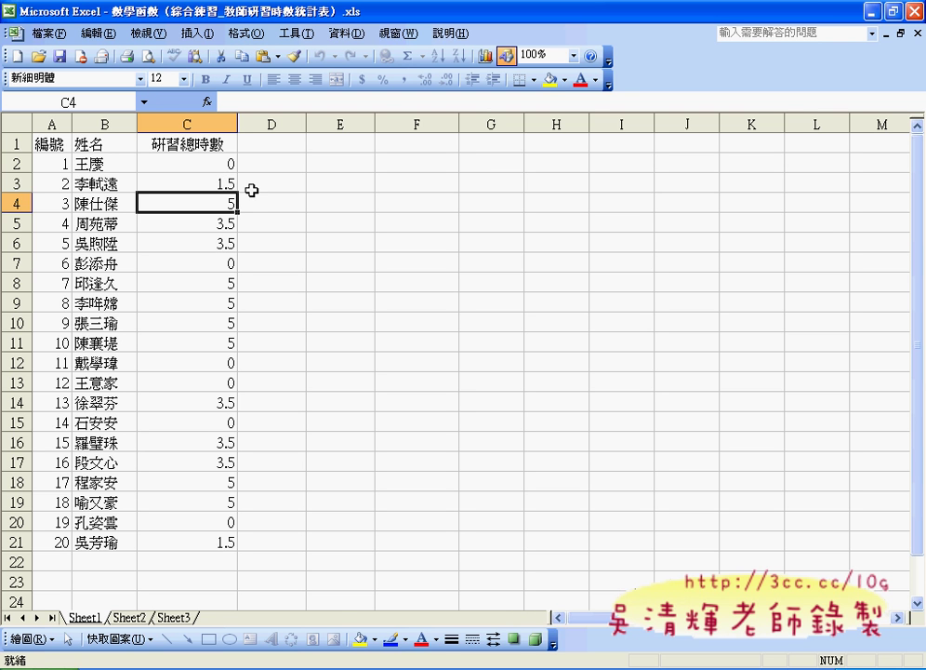
{"action": "left_click", "coordinate": [231, 183]}
{"action": "left_click", "coordinate": [223, 163]}
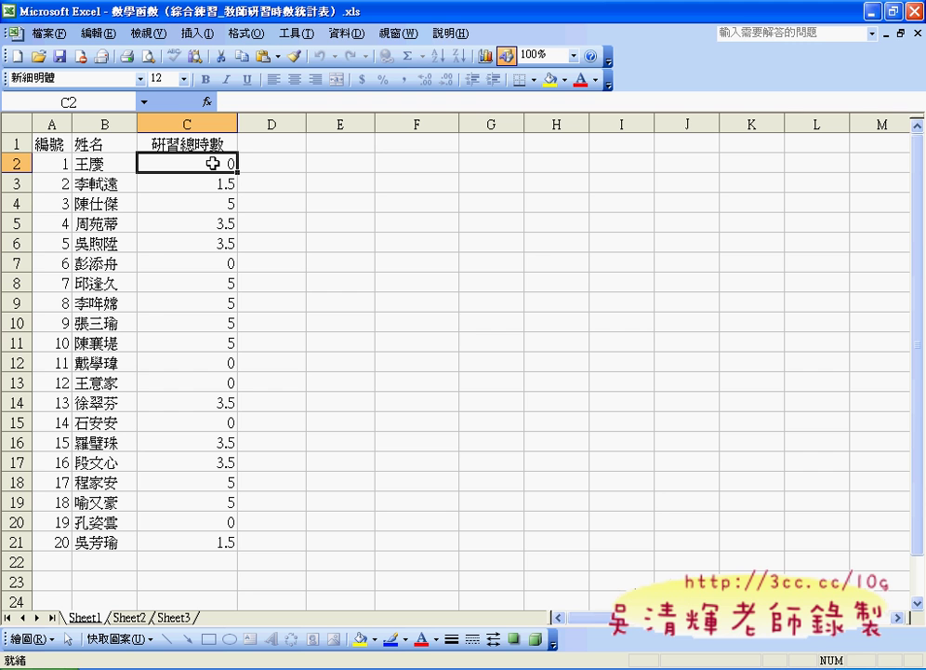
{"action": "left_click_drag", "start_coordinate": [213, 163], "coordinate": [211, 543]}
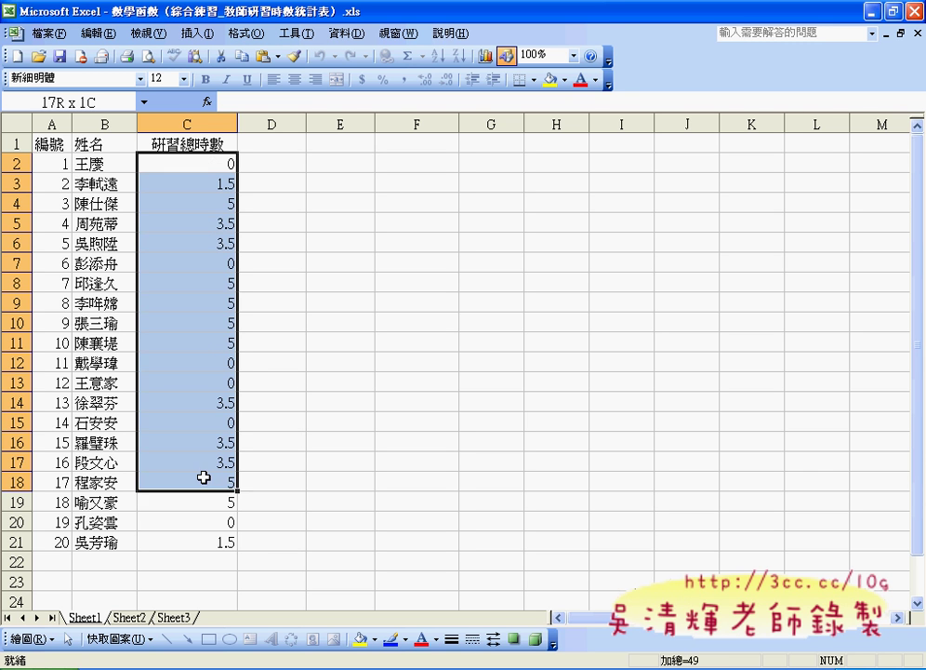
{"action": "left_click", "coordinate": [214, 158]}
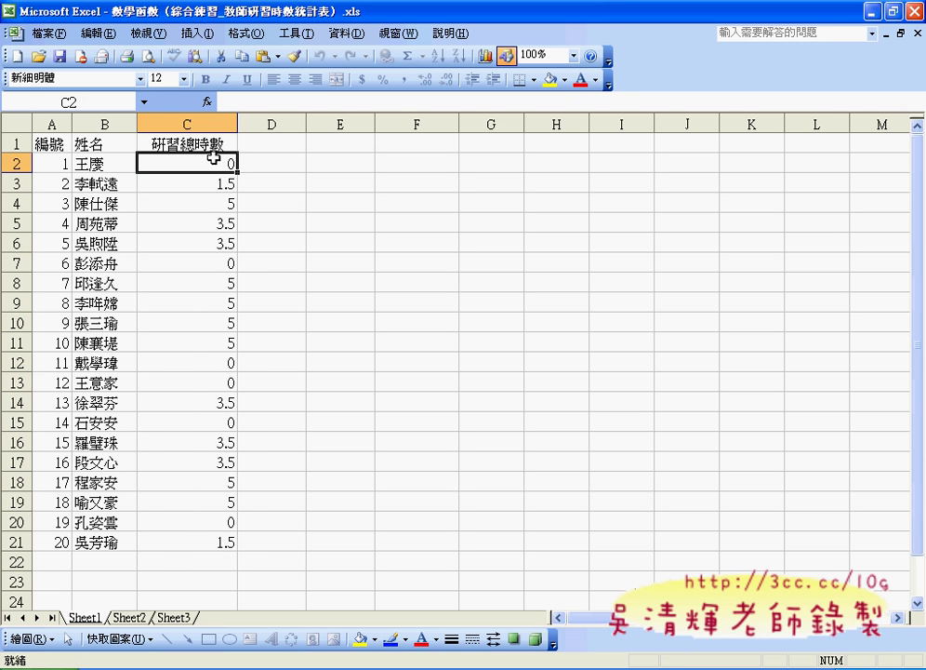
{"action": "type", "text": "5"}
{"action": "key", "text": "Return"}
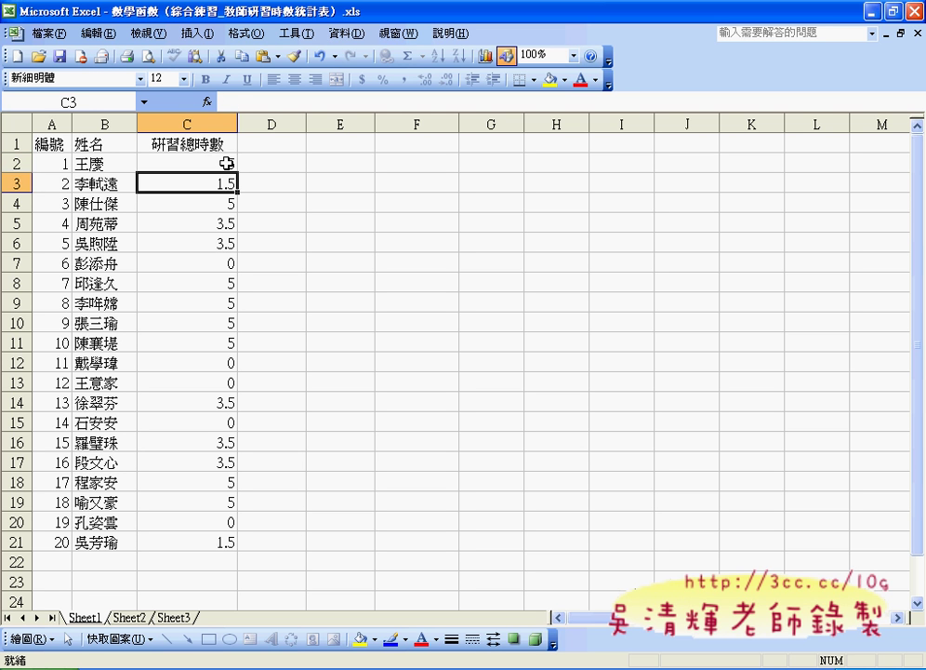
{"action": "left_click", "coordinate": [216, 162]}
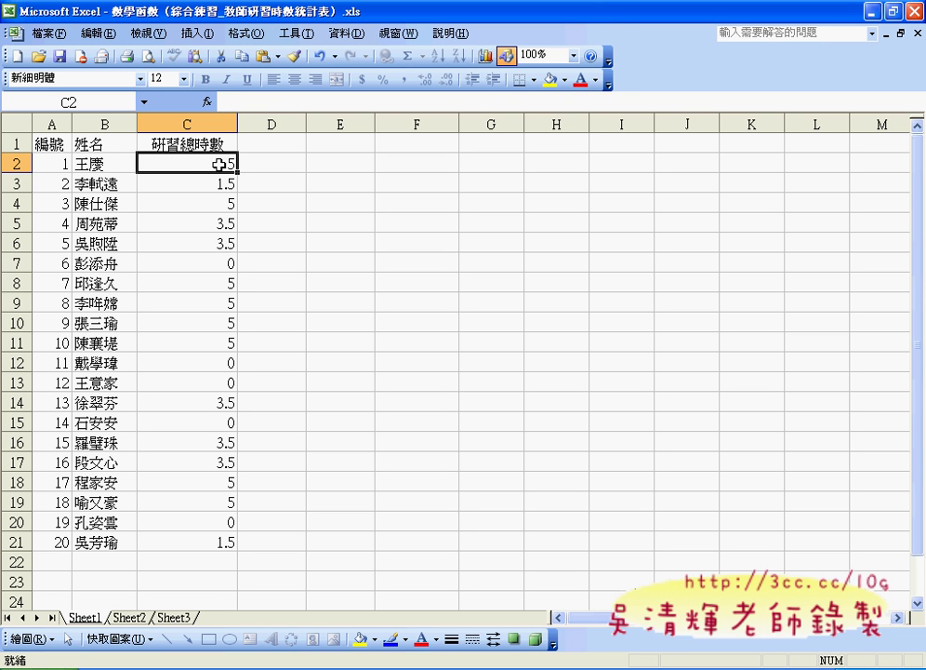
{"action": "key", "text": "ctrl+z"}
{"action": "left_click", "coordinate": [294, 32]}
Remove Sheet1's protection again and open the Protect Sheet dialog from Tools > Protection.
{"action": "mouse_move", "coordinate": [319, 56]}
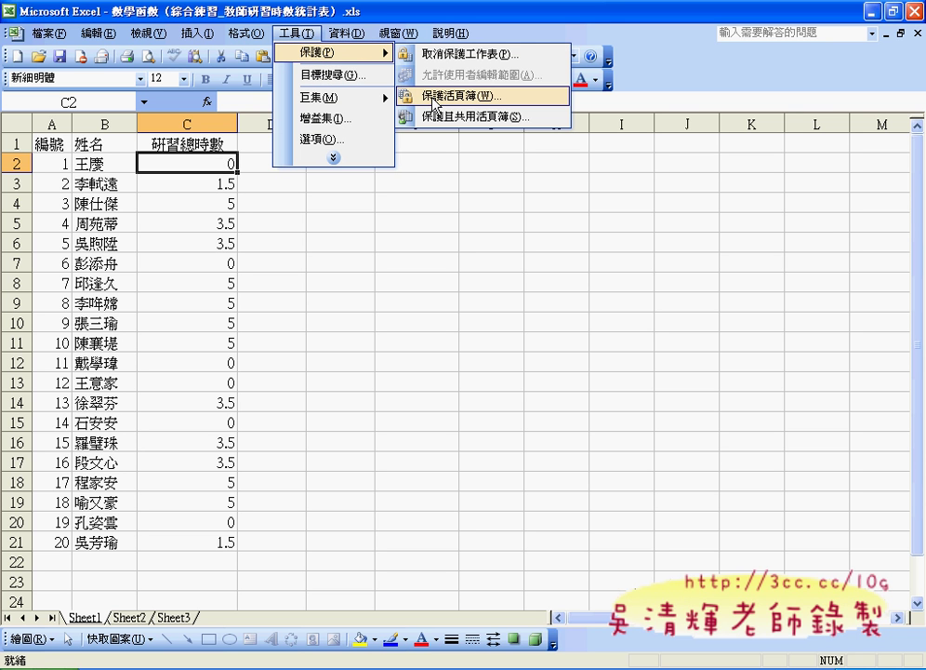
{"action": "left_click", "coordinate": [470, 54]}
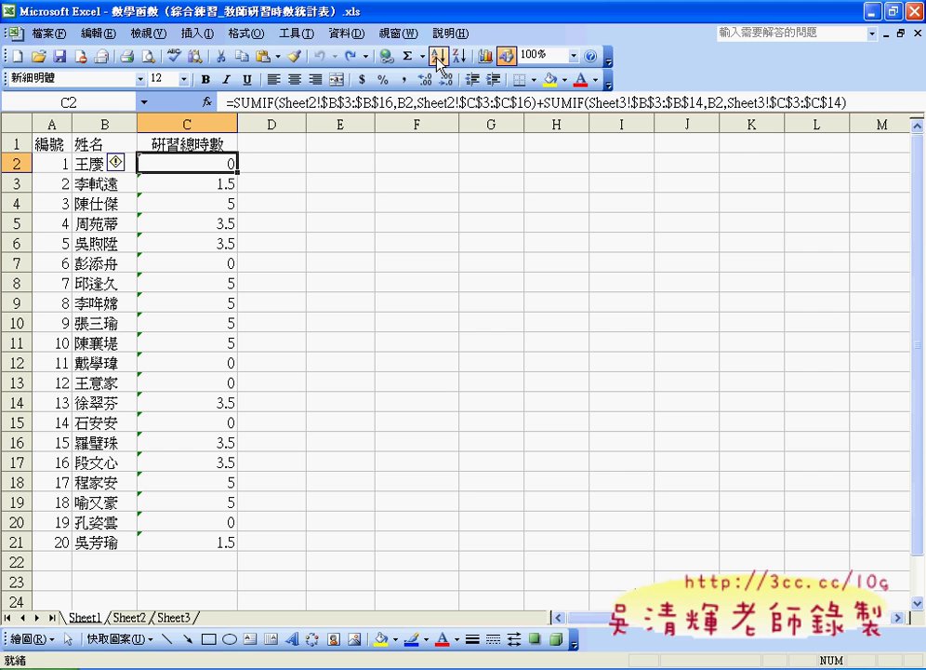
{"action": "left_click", "coordinate": [297, 36]}
{"action": "mouse_move", "coordinate": [321, 53]}
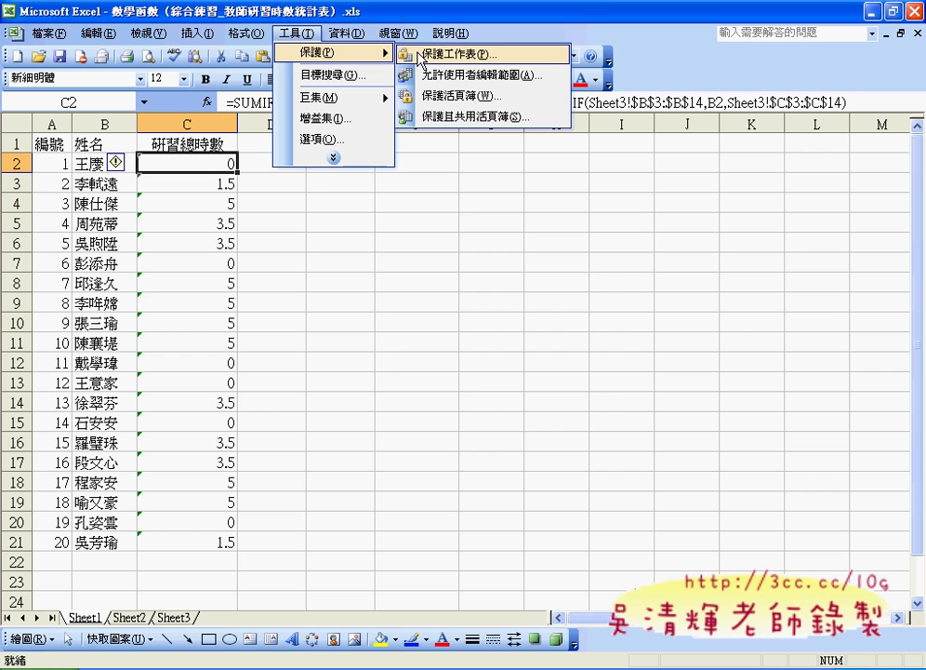
{"action": "left_click", "coordinate": [447, 54]}
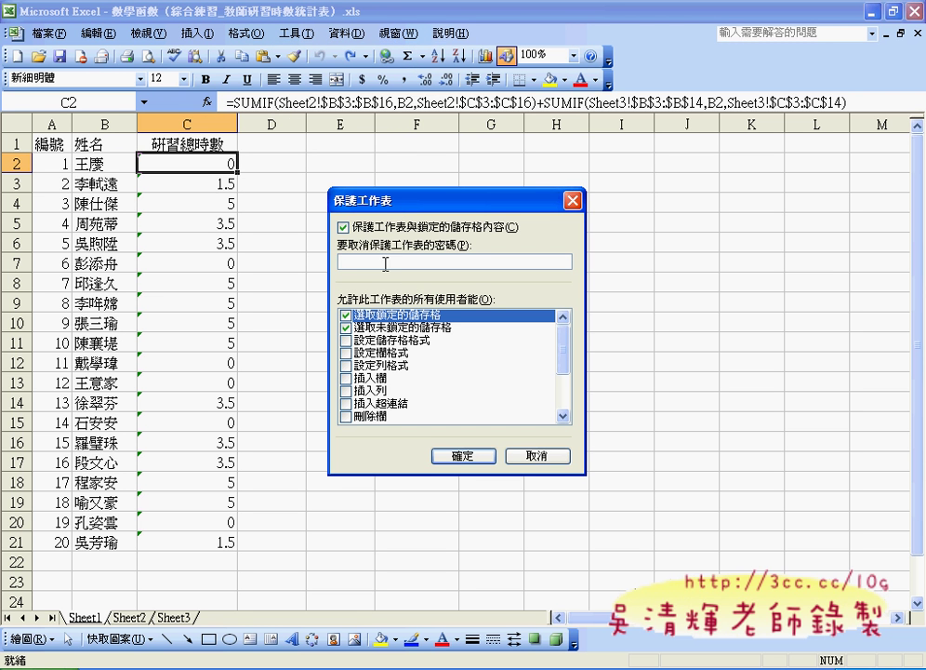
Protect Sheet1 with a password, re-entering it to confirm, so column C's formulas are hidden.
{"action": "left_click", "coordinate": [475, 457]}
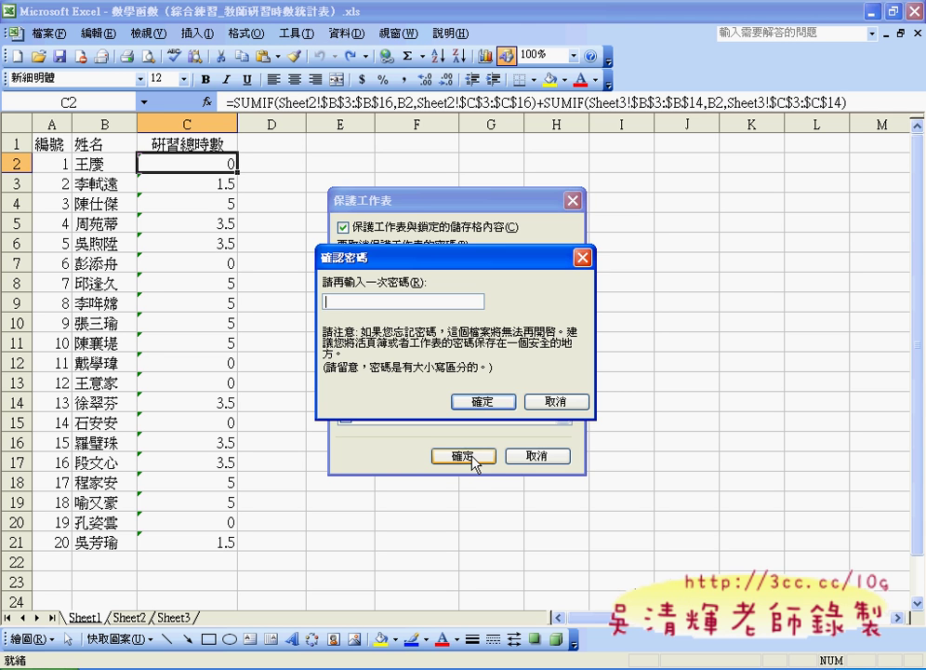
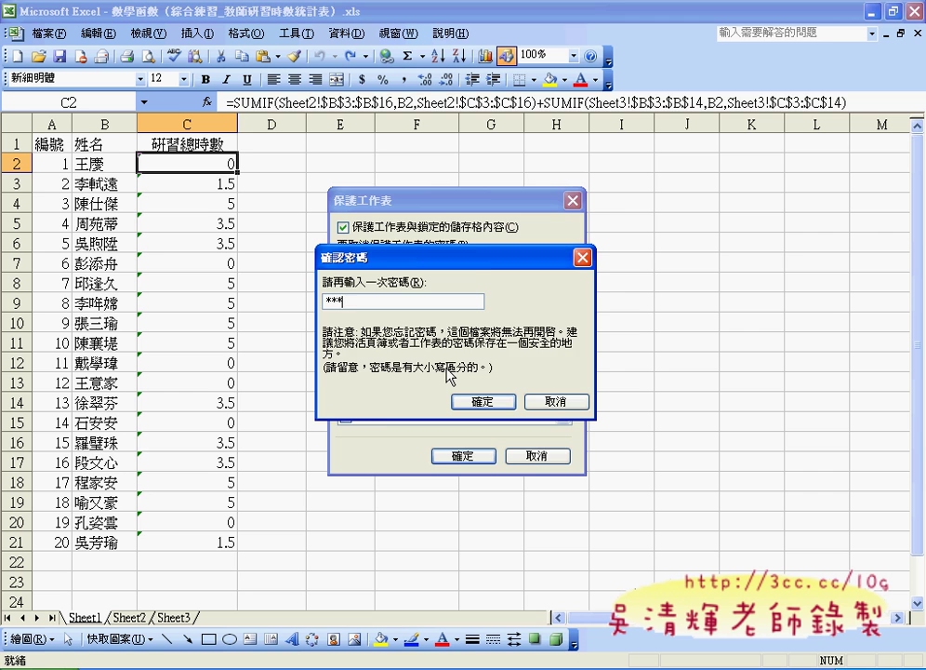
{"action": "key", "text": "Return"}
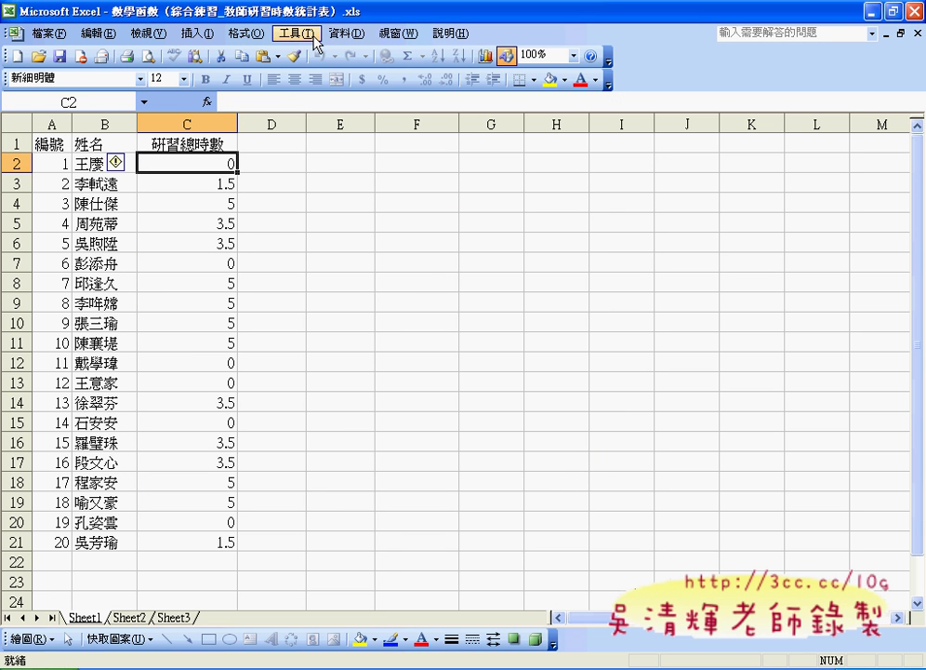
{"action": "left_click", "coordinate": [296, 34]}
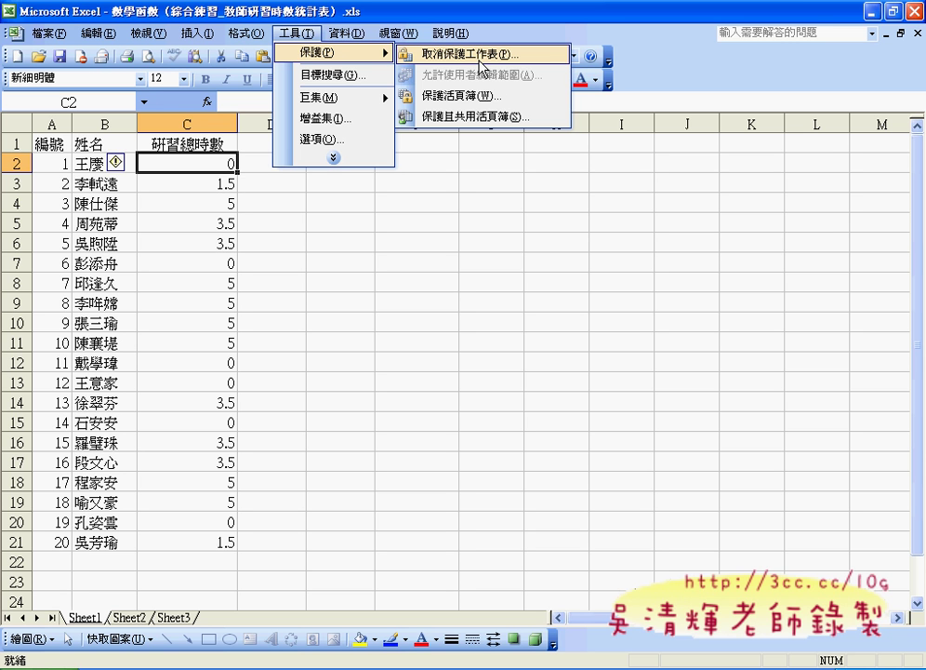
Choose Unprotect Sheet from Tools > Protection to get the password prompt.
{"action": "left_click", "coordinate": [481, 61]}
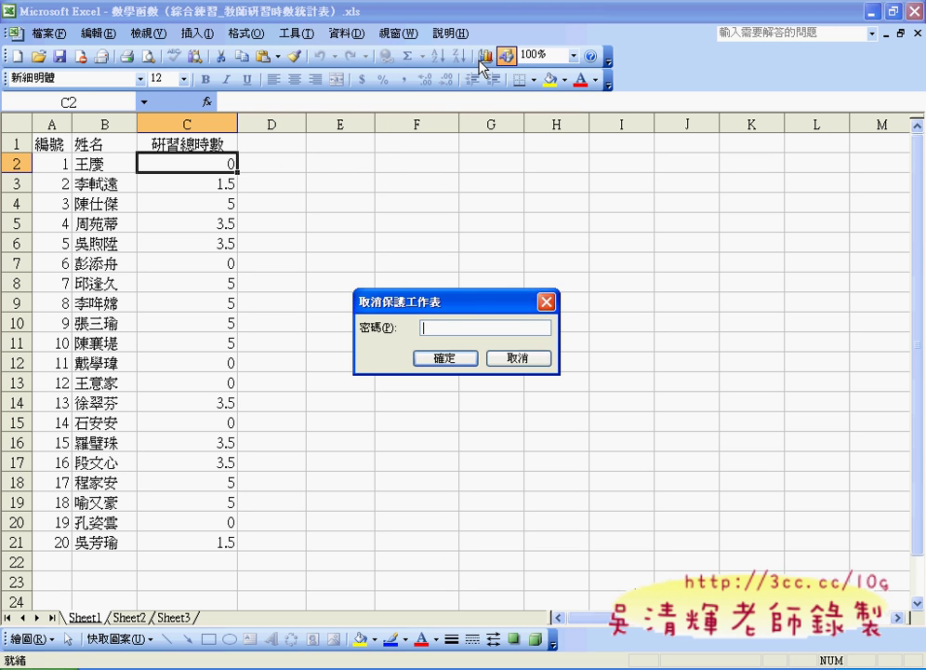